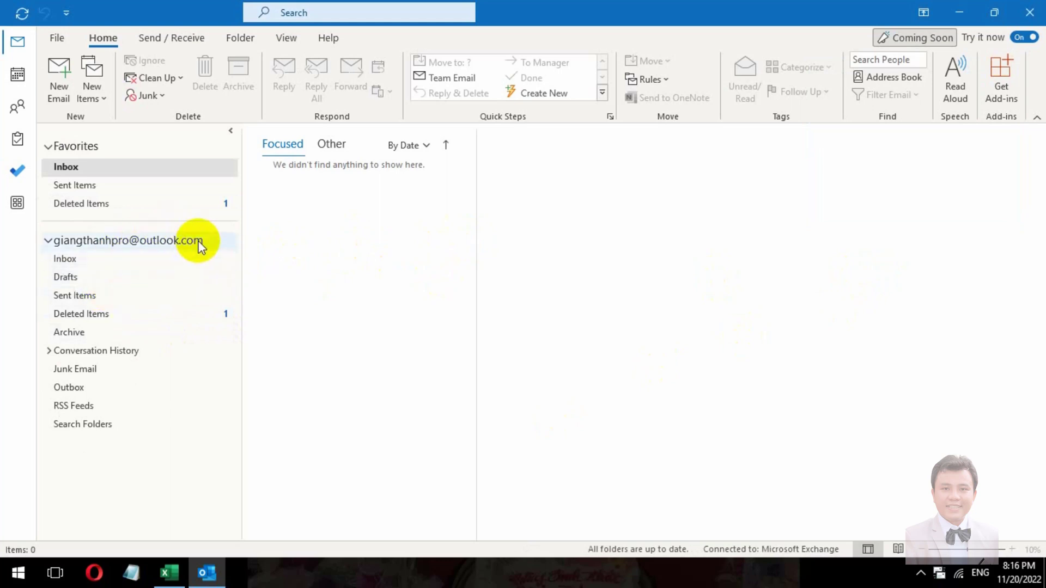
click(10, 11)
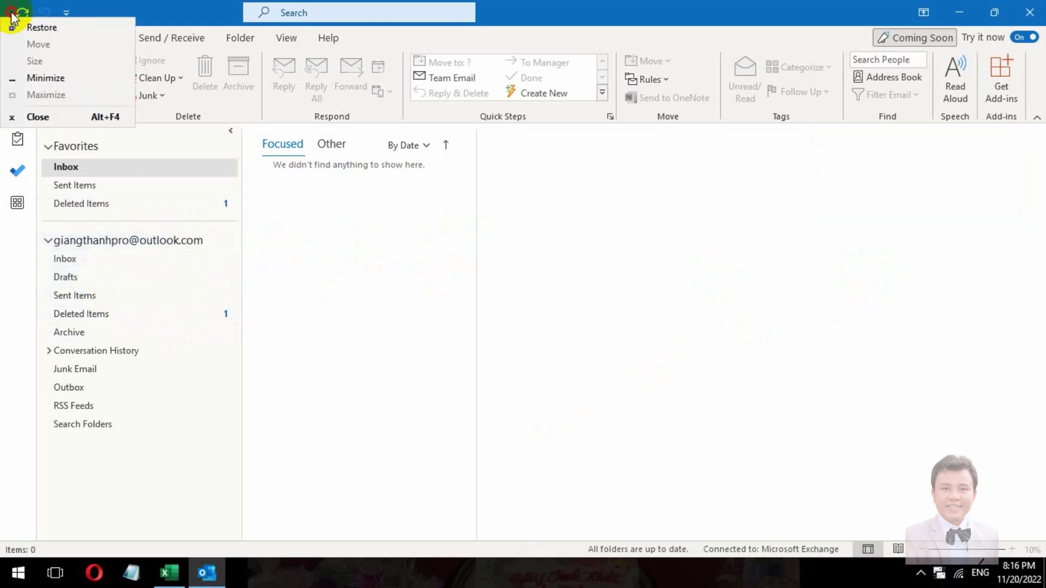
click(18, 10)
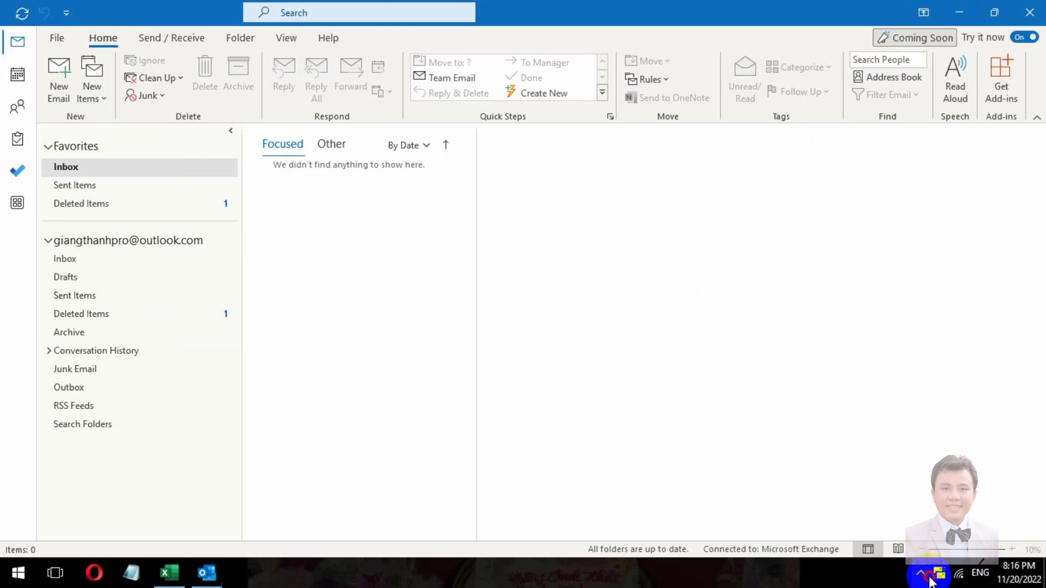
click(939, 575)
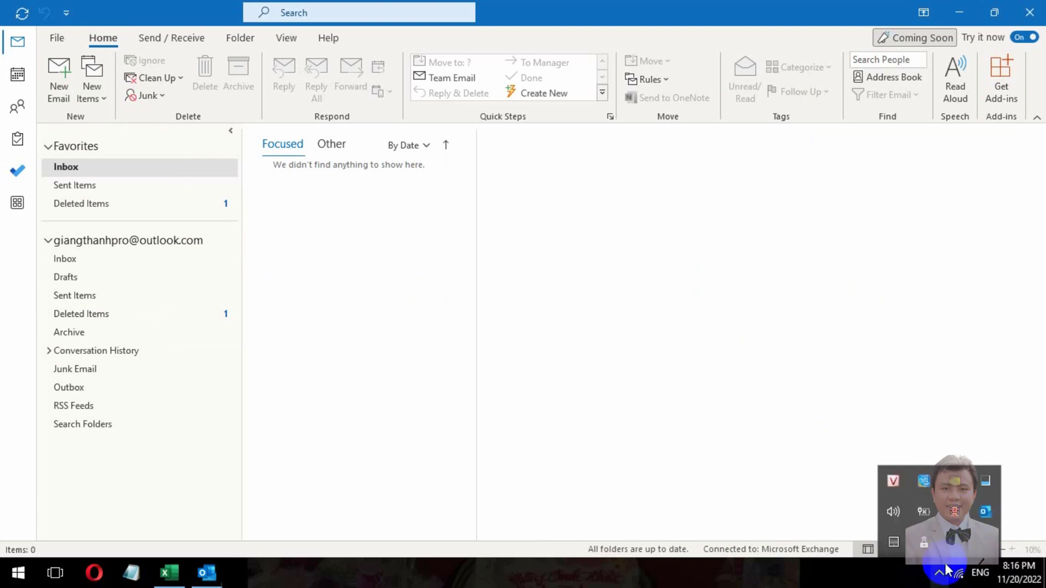
click(940, 572)
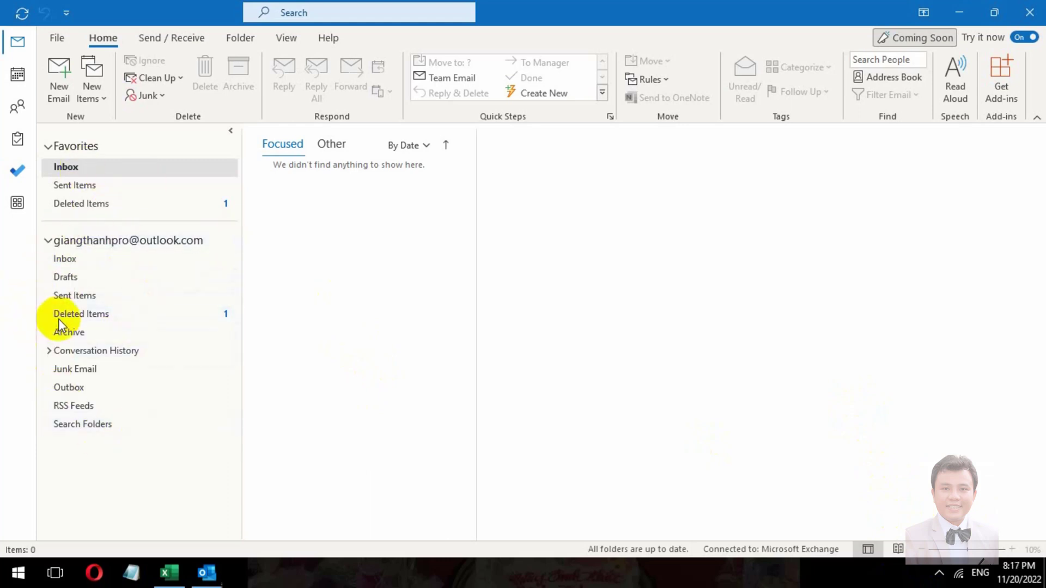
- Look through the account's Sent Items and Deleted Items folders
click(69, 299)
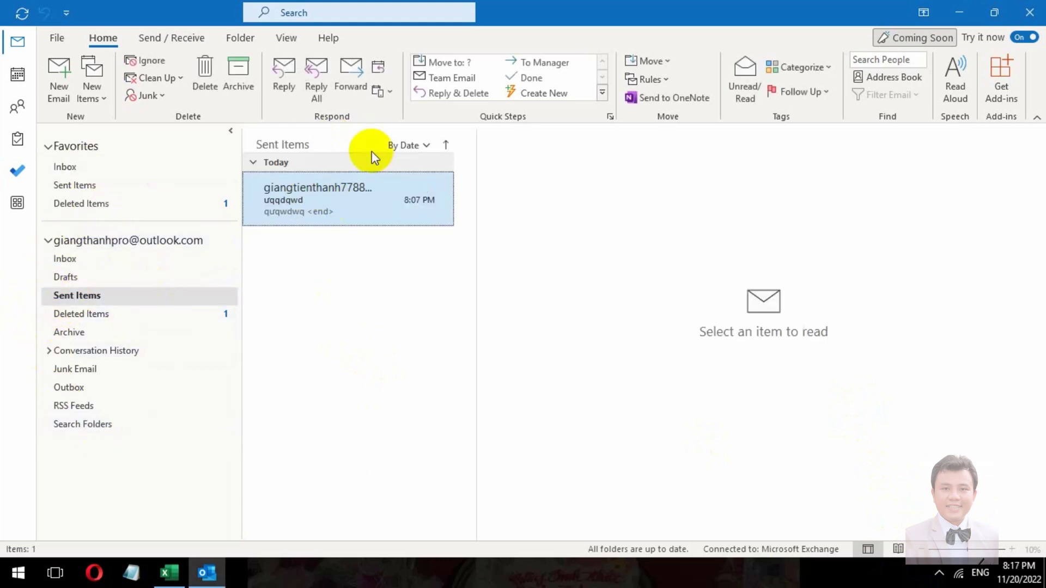
click(93, 318)
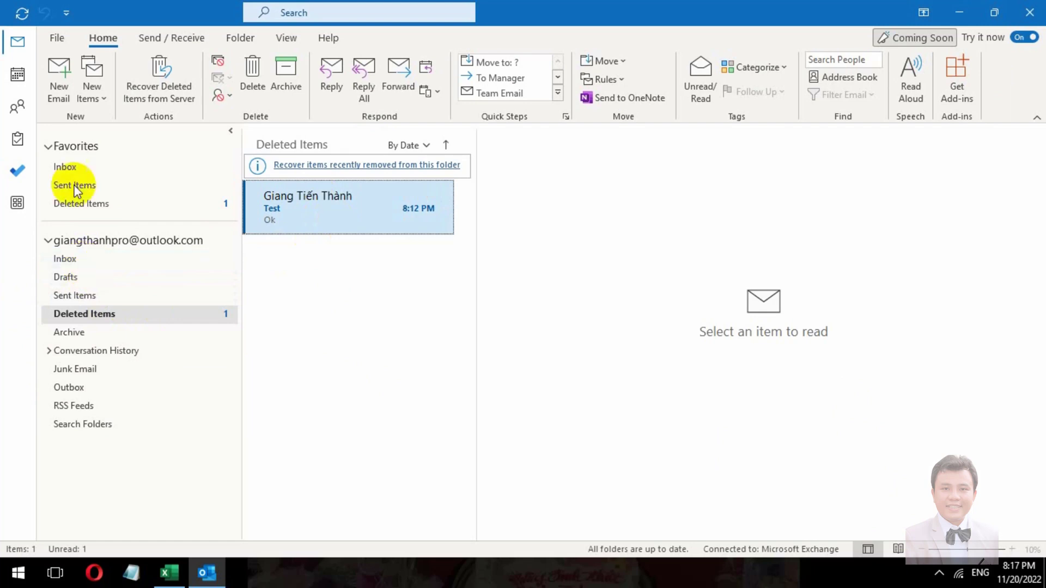
- Compose a new message to the suggested recipient with the subject "test" and the body text "ok"
key(ctrl+n)
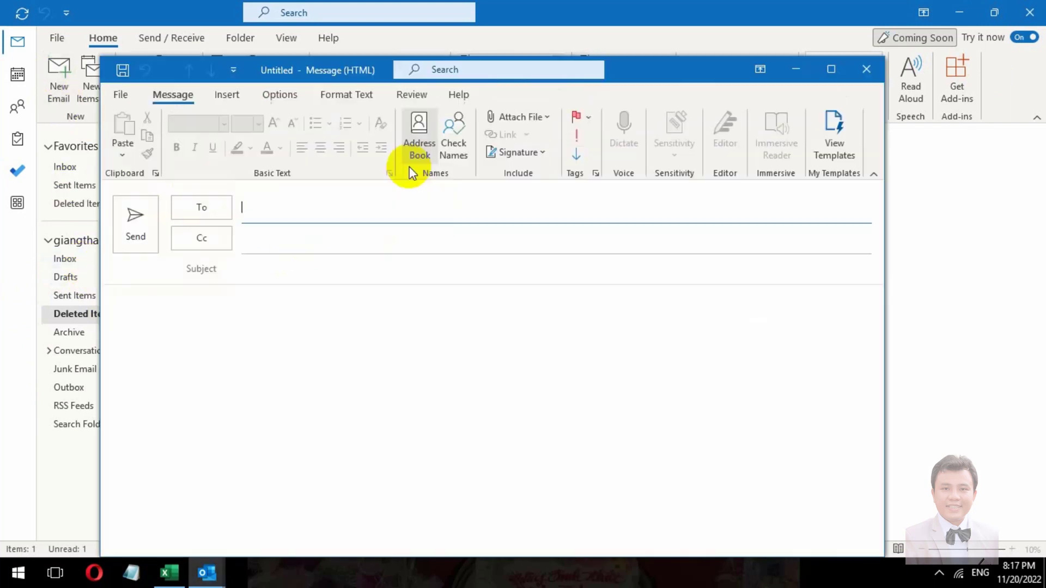
click(329, 208)
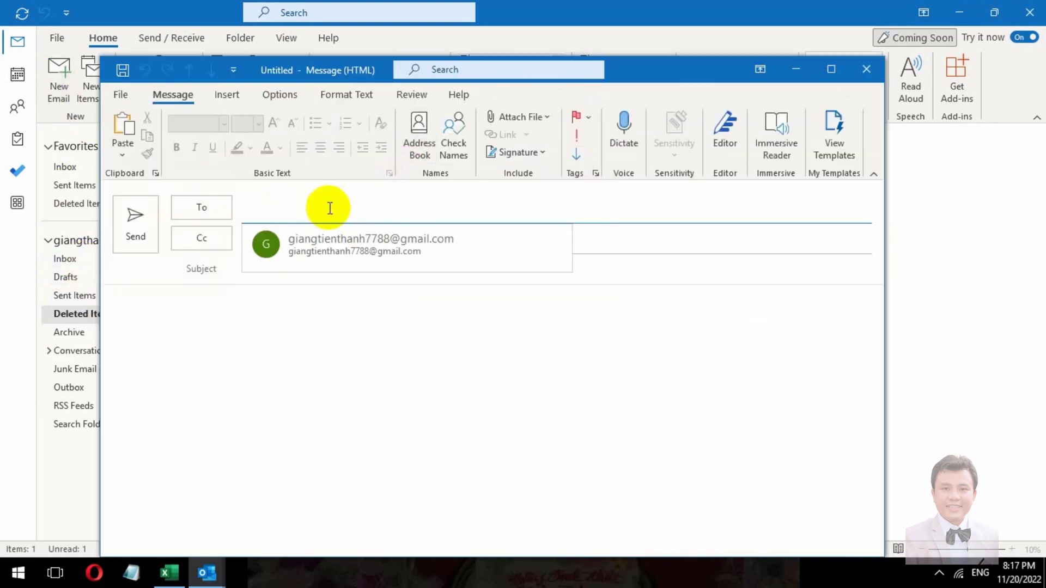
click(329, 245)
click(262, 271)
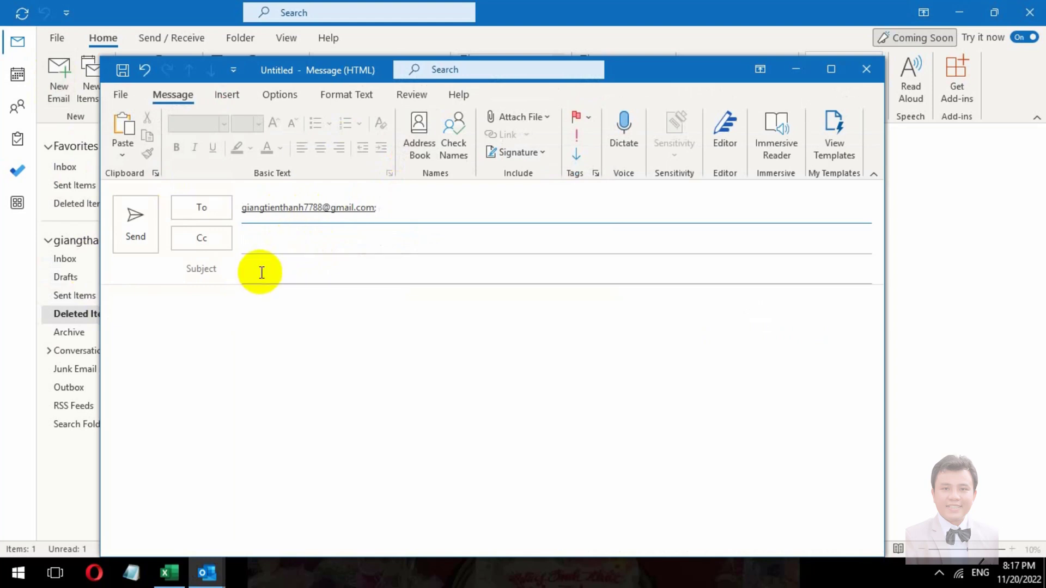
text(te)
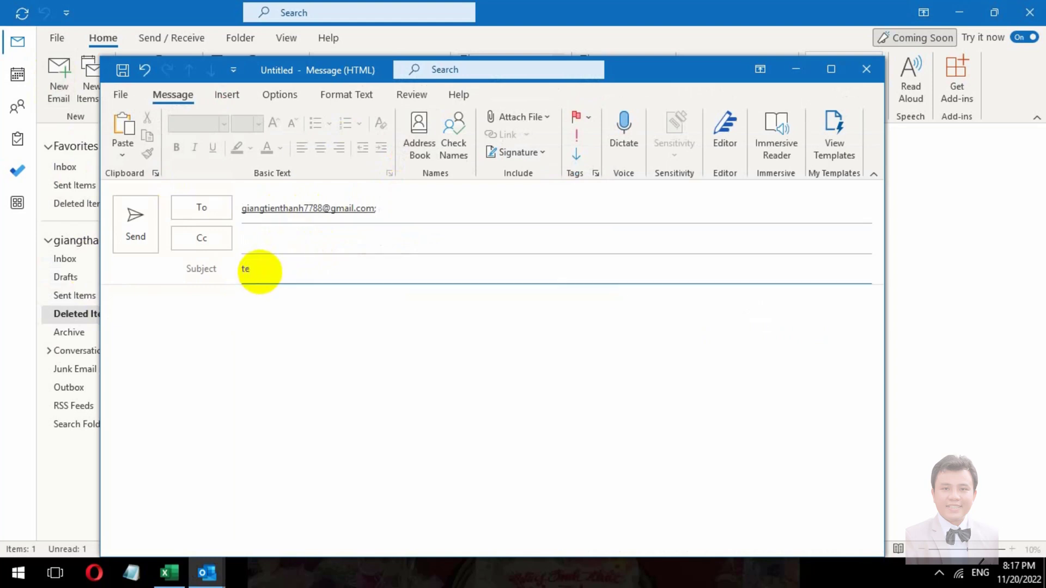
text(st)
click(224, 321)
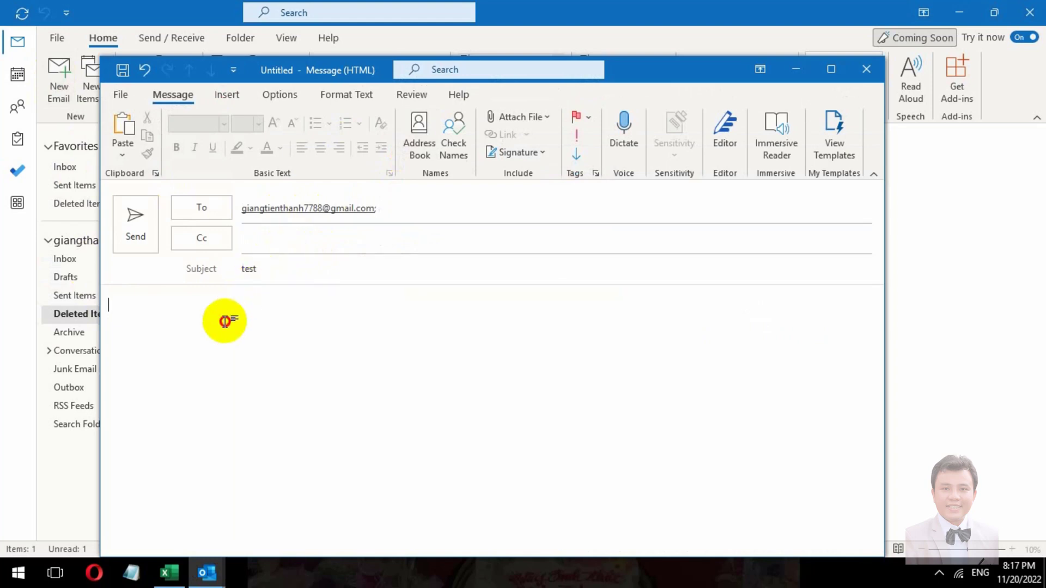
text(ok)
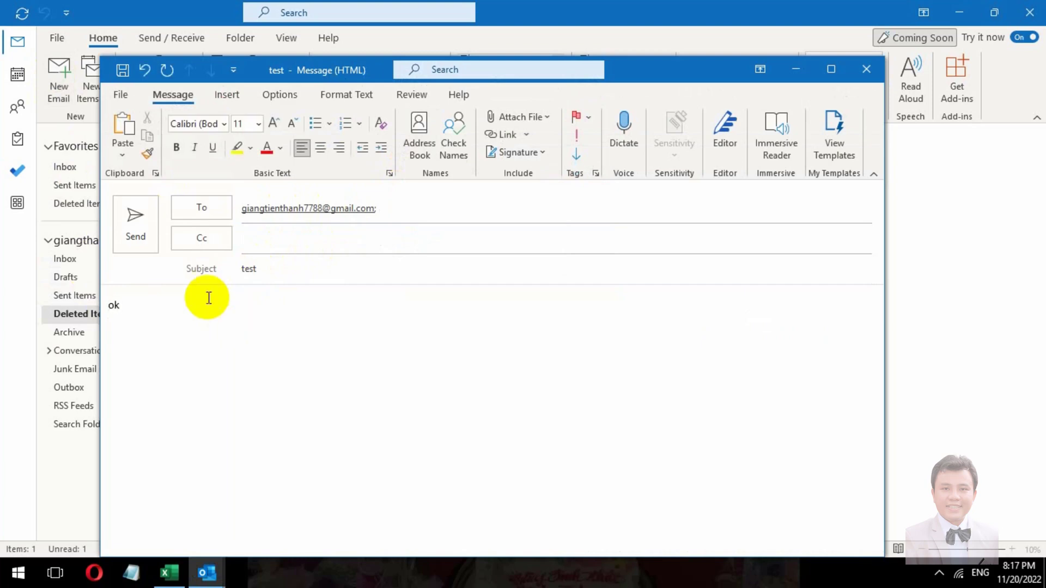
- Send the composed message and open the account's Sent Items folder to check for it
click(125, 241)
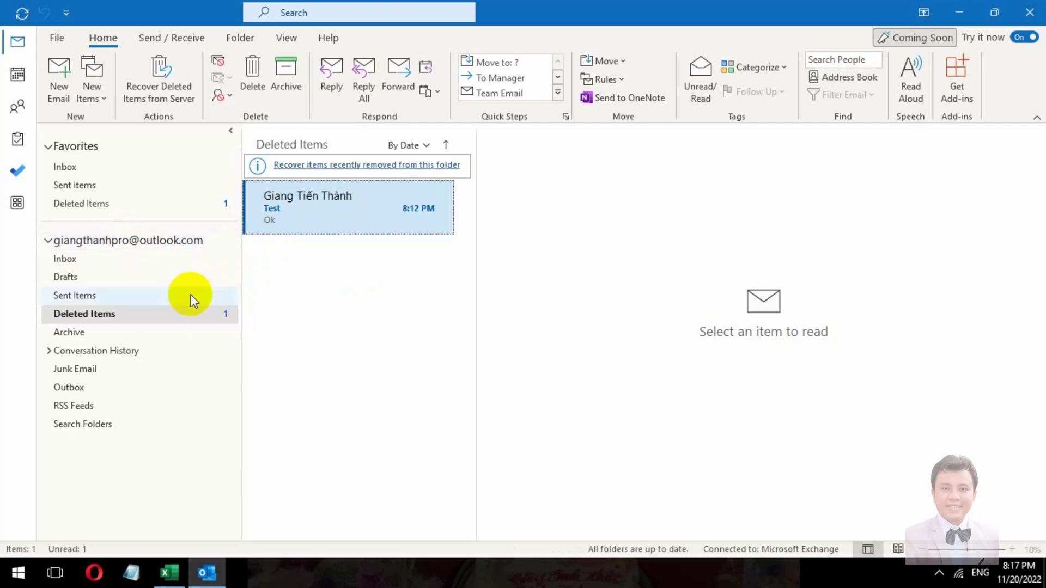
click(133, 311)
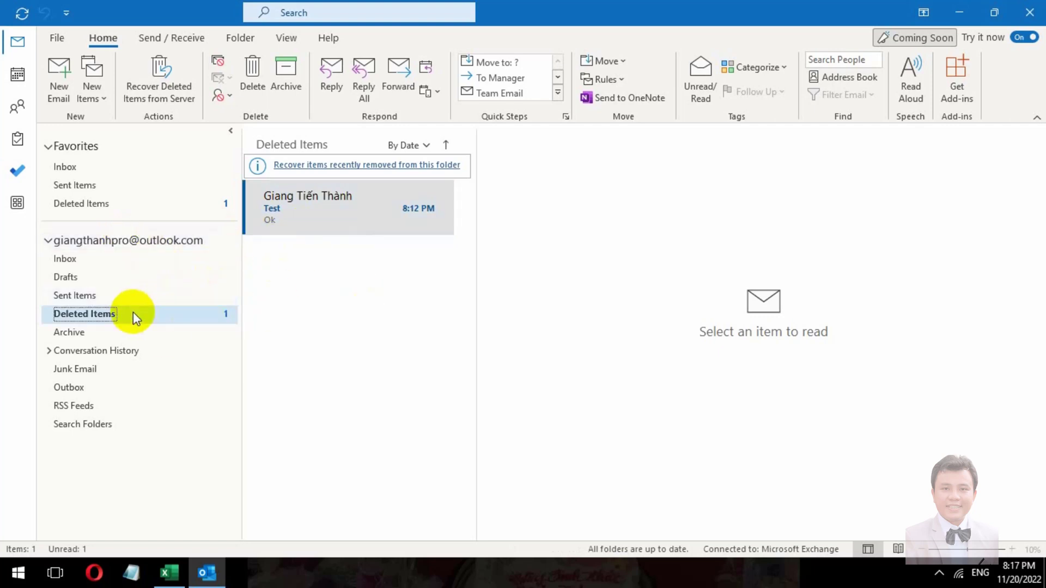
click(97, 297)
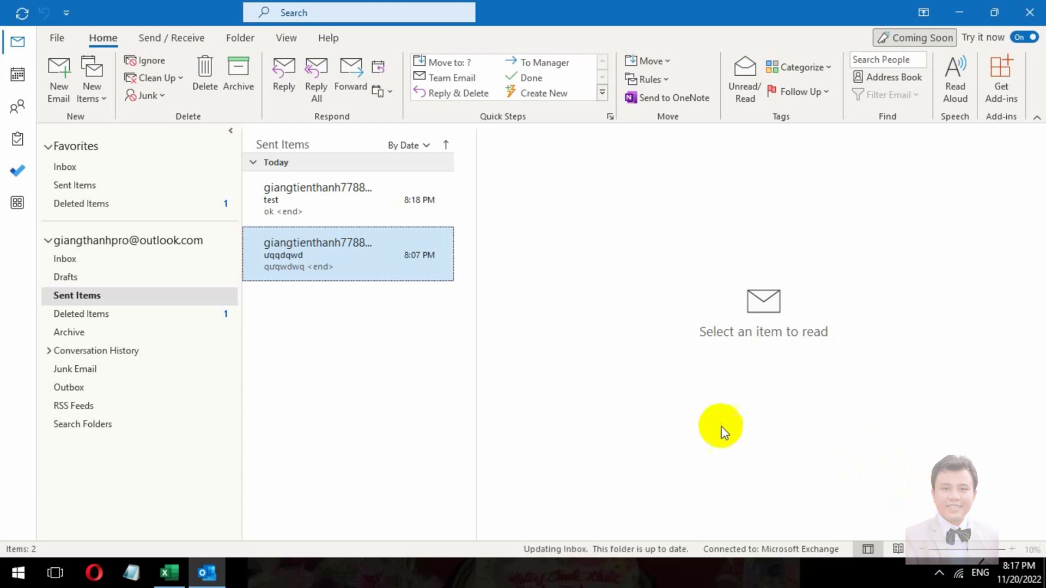
- Send another new message to the suggested recipient with the subject "test", and open the Outbox to check for it
click(61, 73)
click(268, 205)
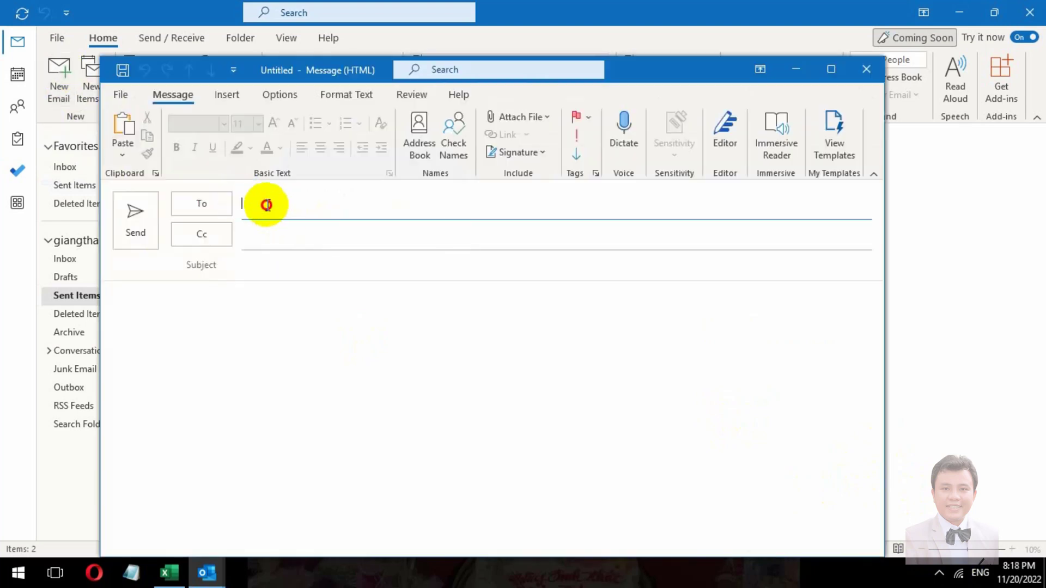
click(356, 244)
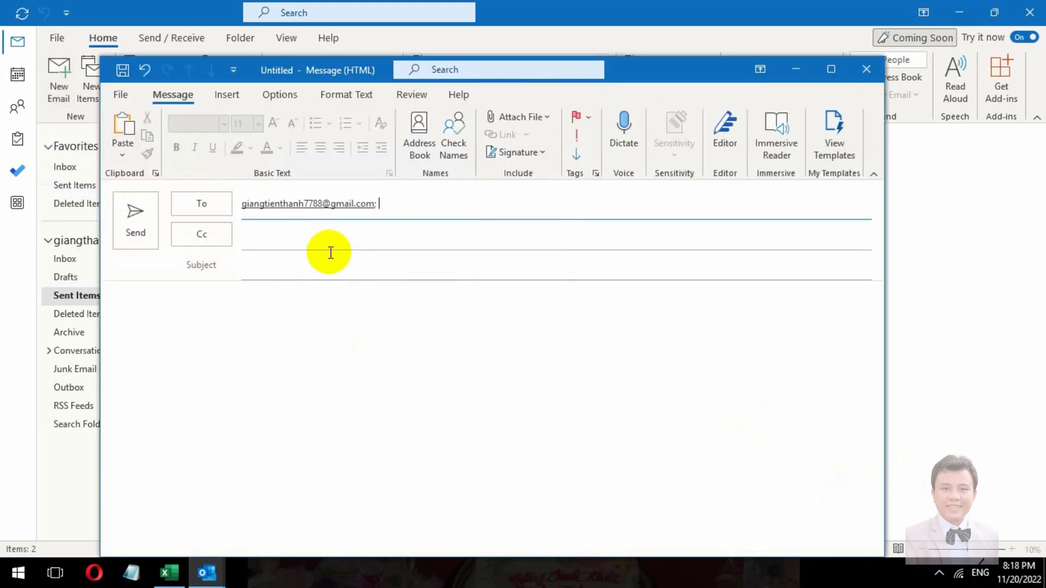
click(277, 273)
text(test)
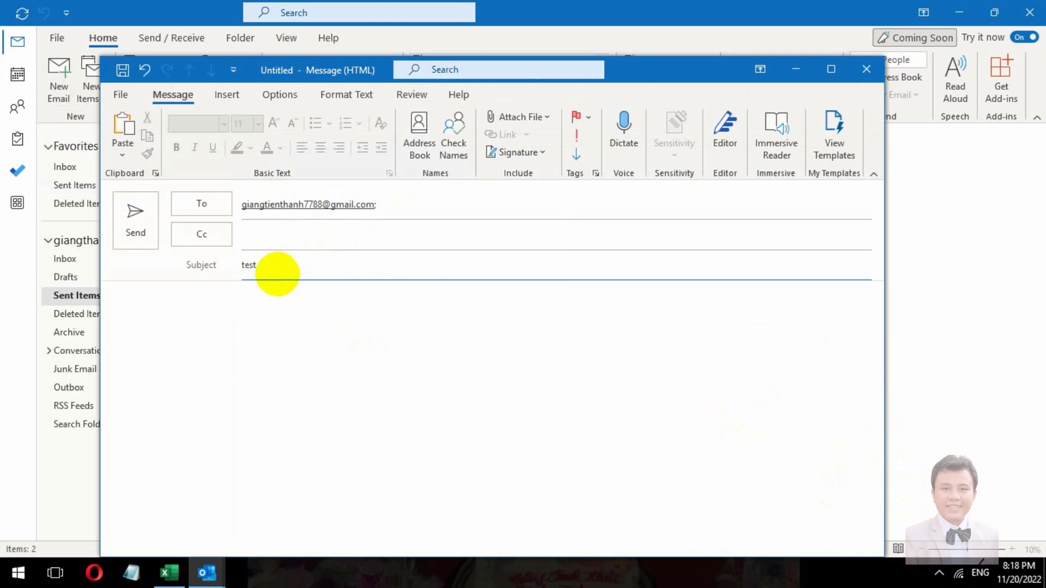
key(Tab)
click(137, 216)
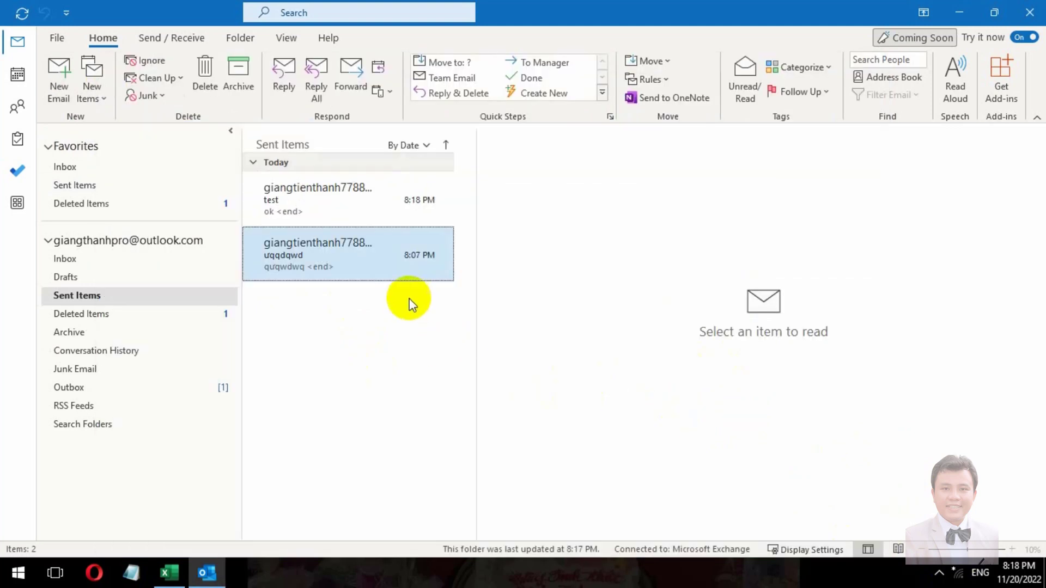
click(130, 396)
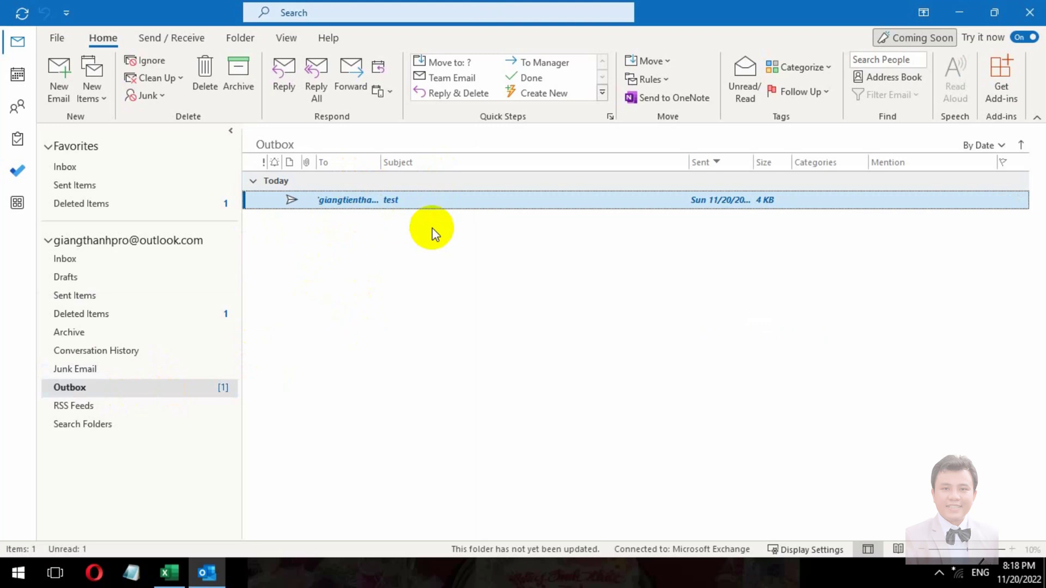
- Connect the computer to the LIGHT MOON Wi-Fi network and close the network list
click(951, 572)
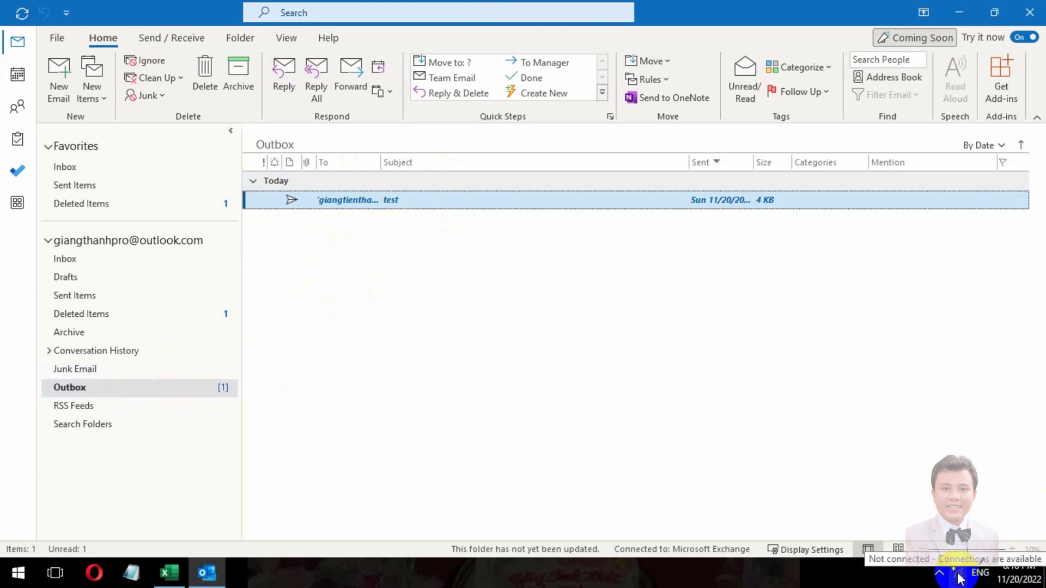
click(958, 575)
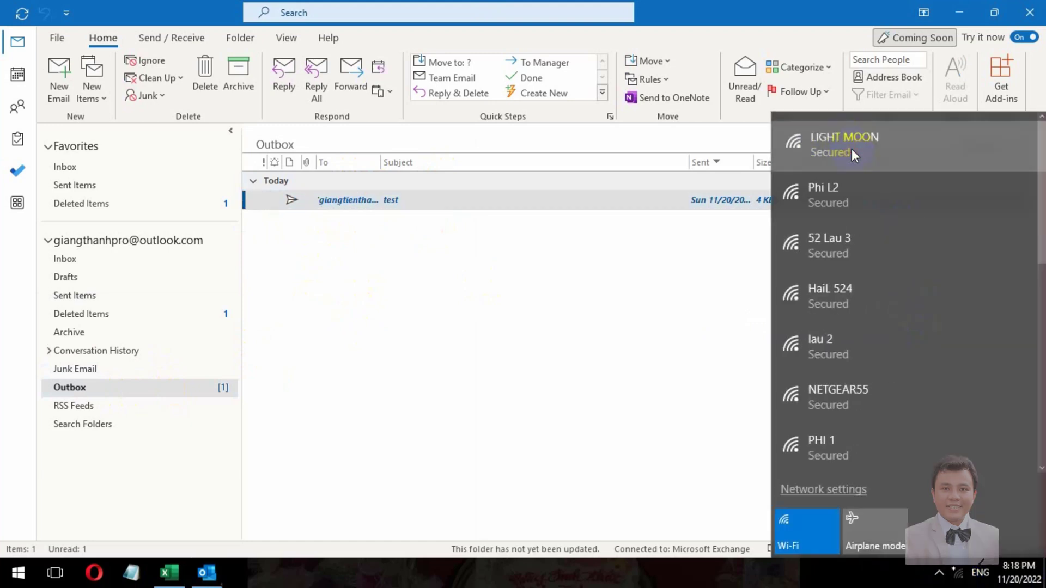
click(851, 149)
click(967, 213)
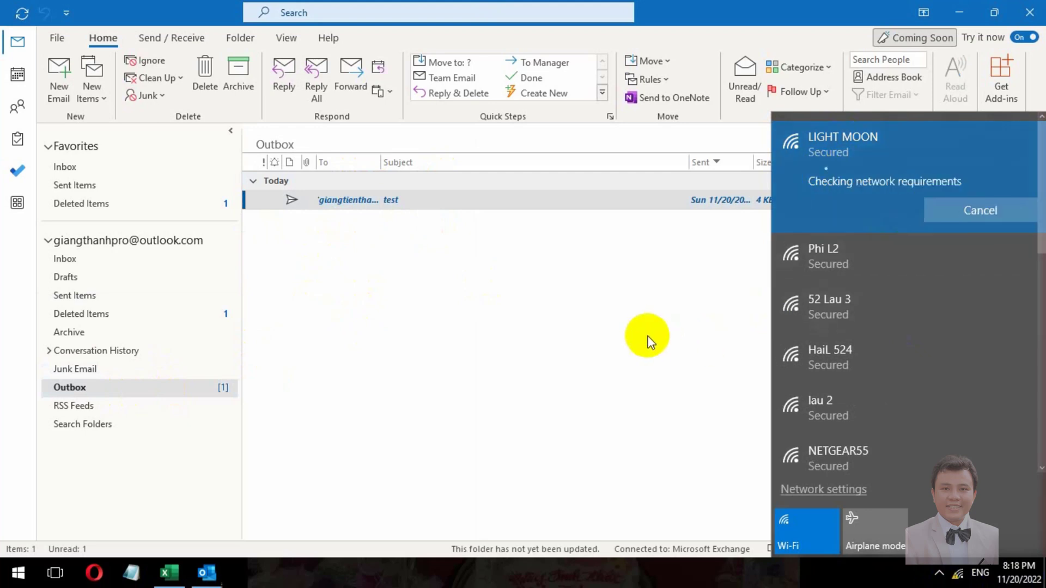
click(643, 352)
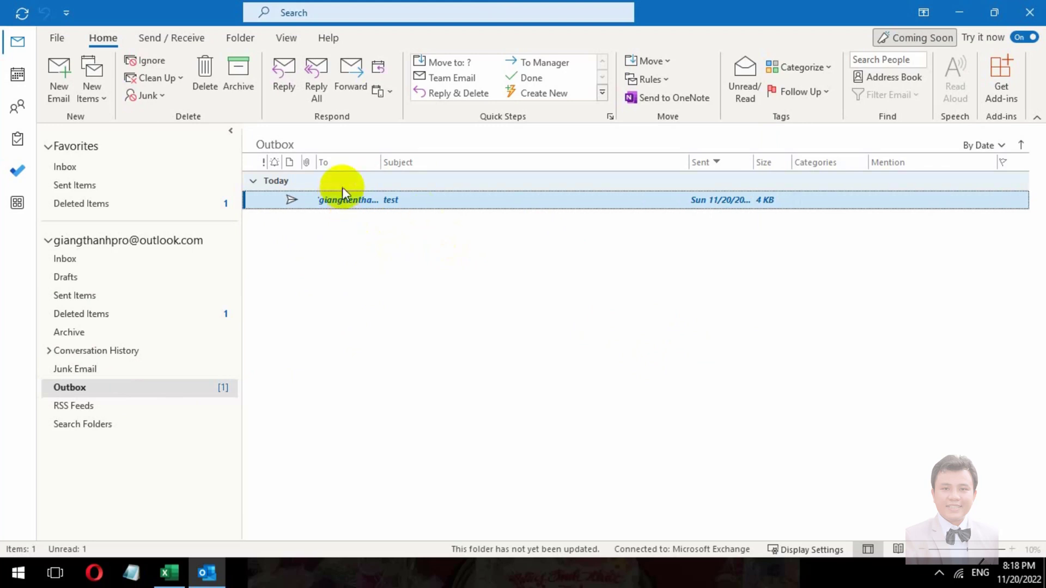
- Run Send/Receive for all folders and choose not to show the progress dialog during Send/Receive
click(178, 39)
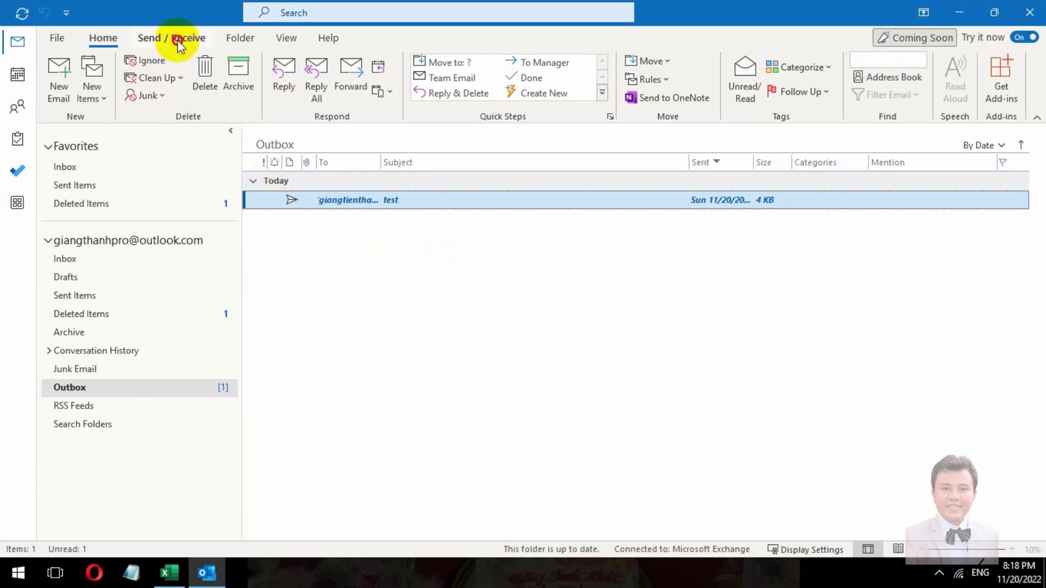
click(74, 83)
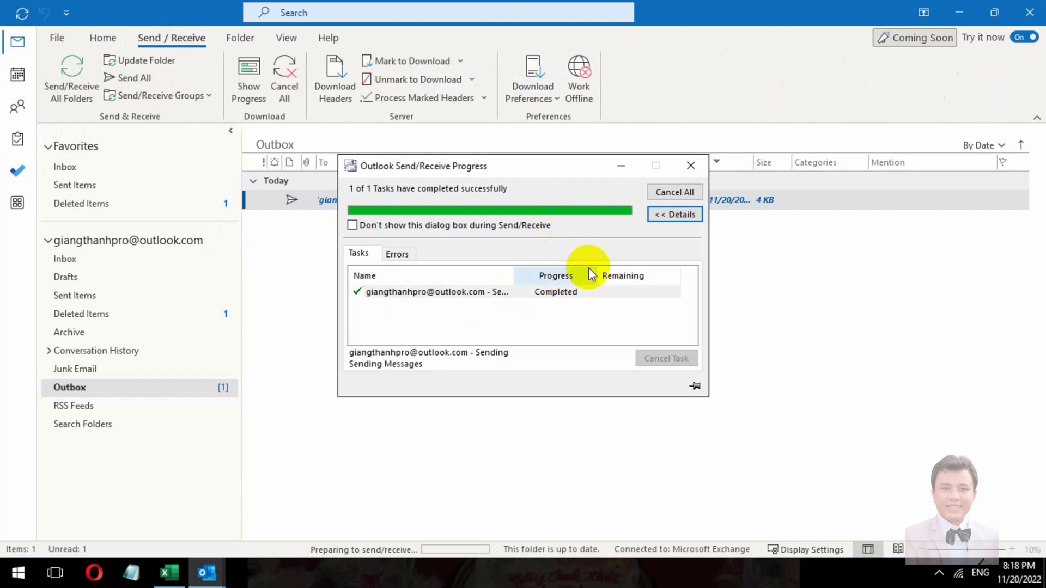
click(352, 225)
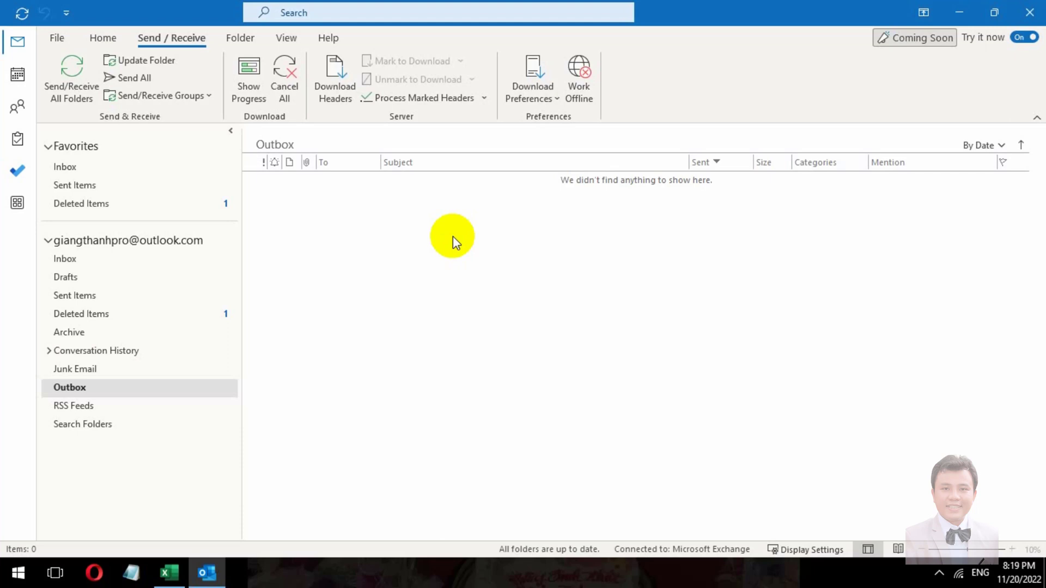
click(940, 573)
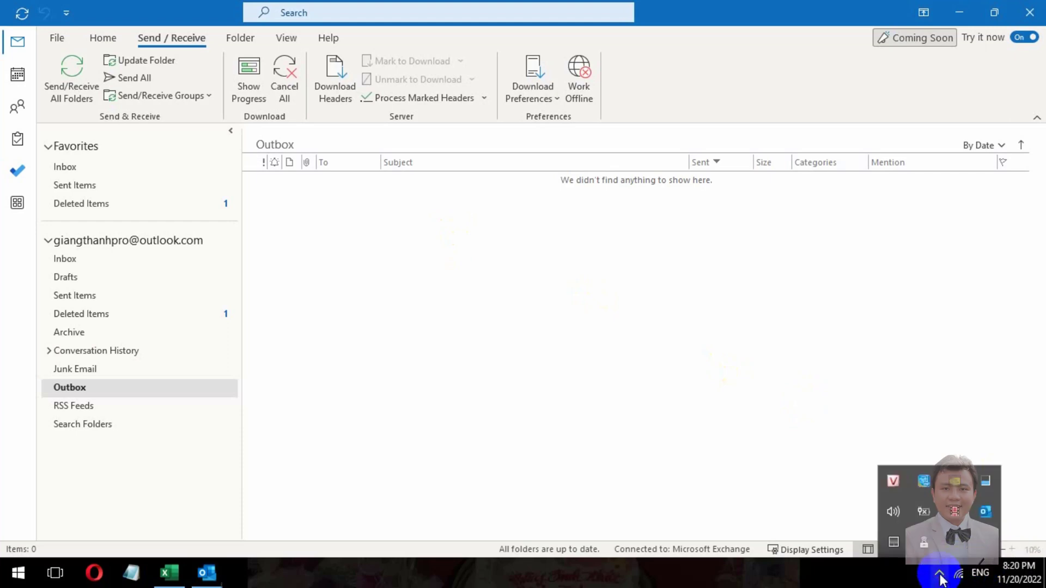
click(940, 576)
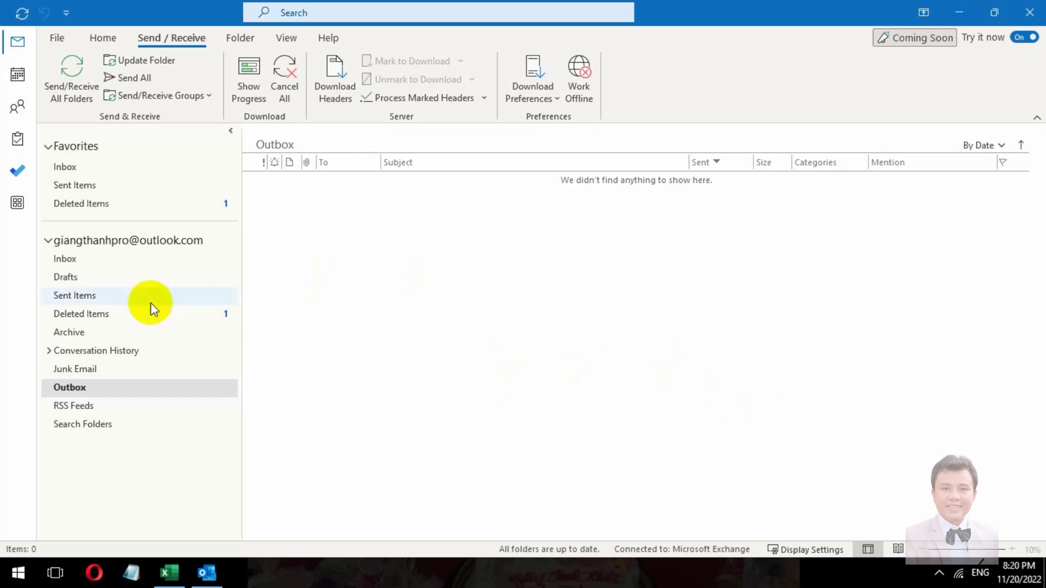
key(alt+Tab)
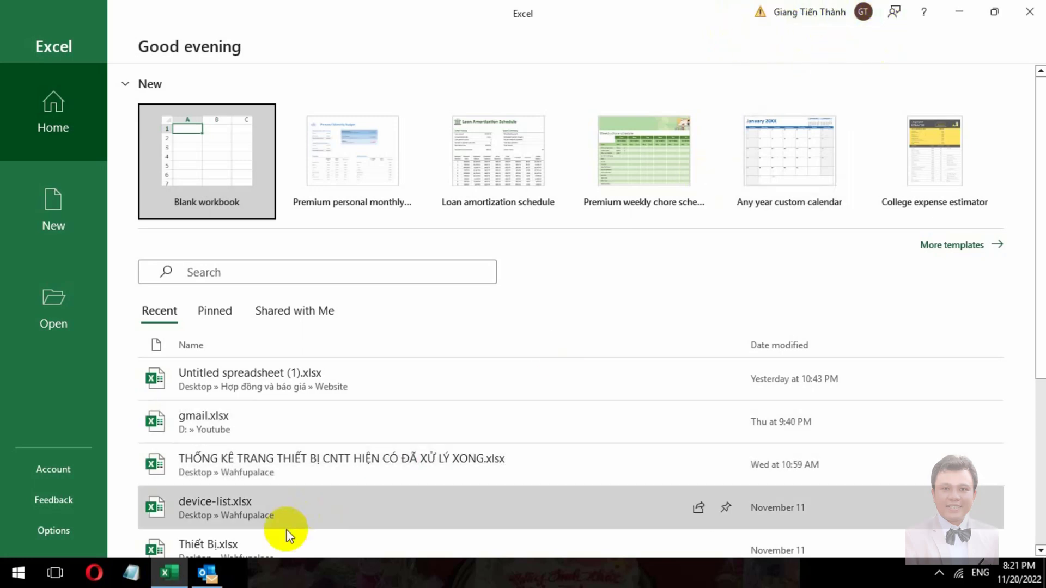
click(207, 573)
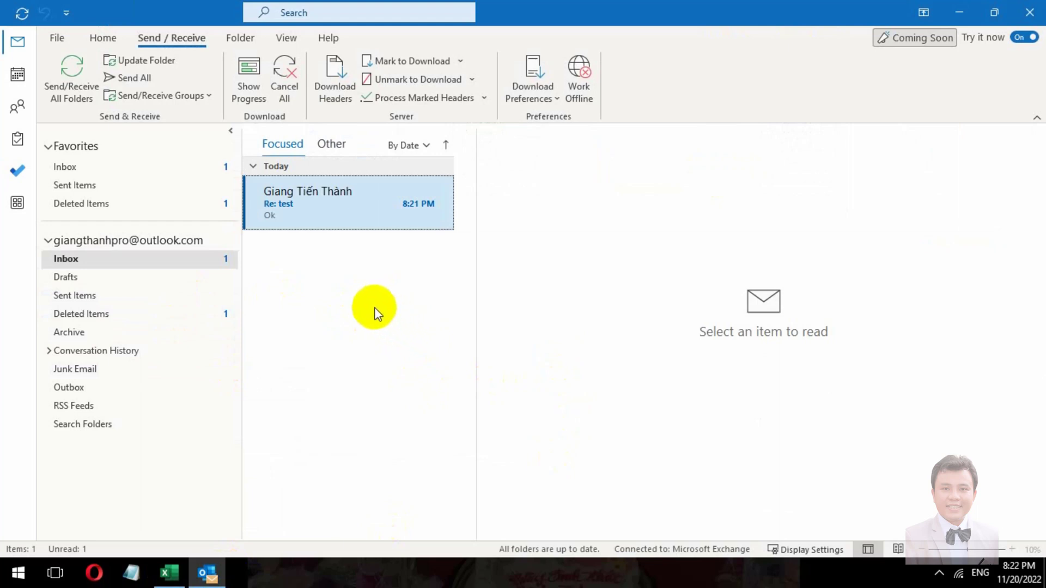
- View the Outbox, the mailbox's Outlook Today page and the account information page, and return to the mailbox
click(84, 387)
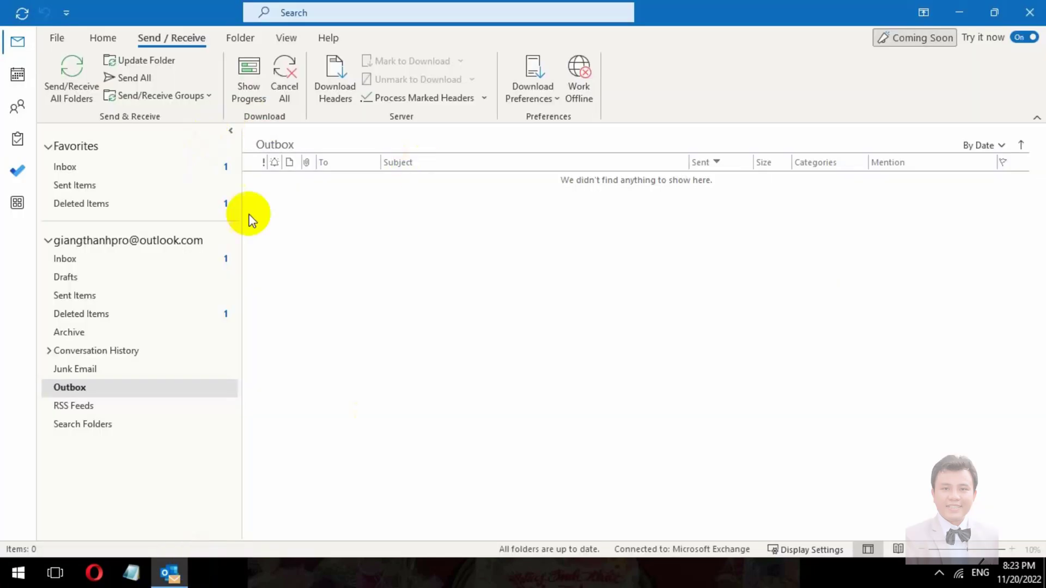
click(104, 242)
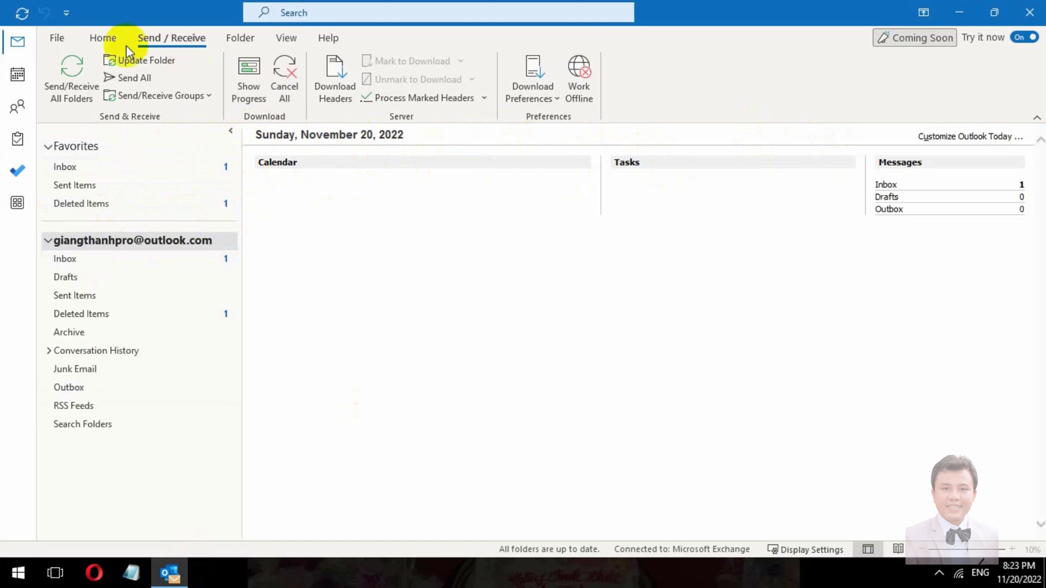
click(57, 38)
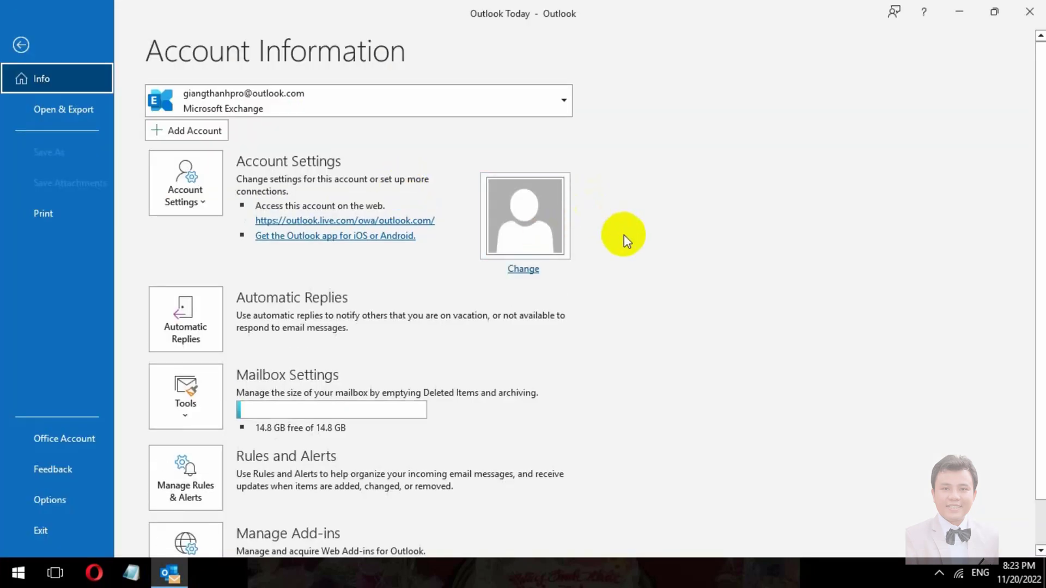
click(25, 46)
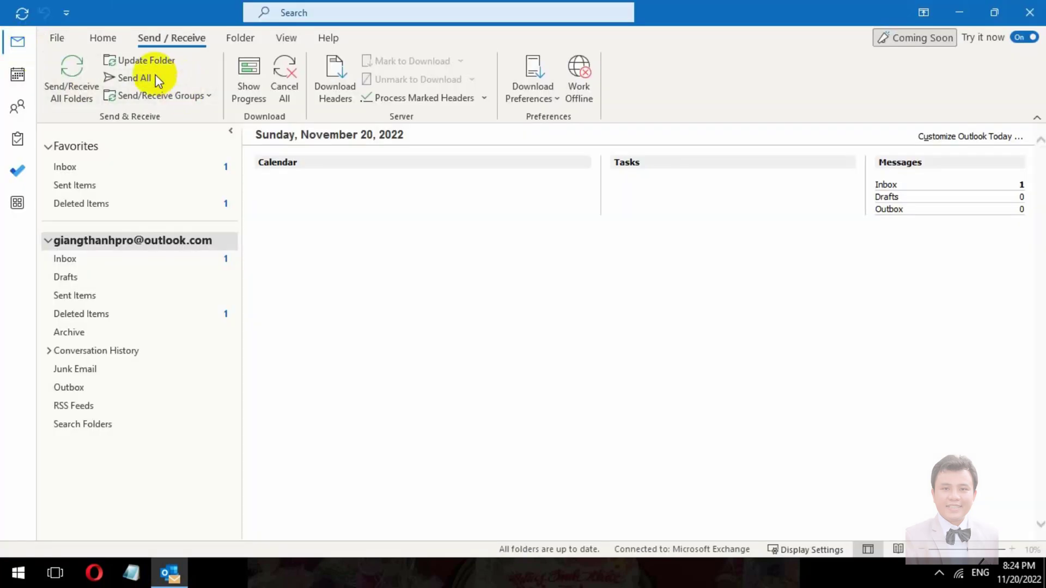
- Check the Outbox folder for unsent messages and look at the hidden system tray icons
click(103, 39)
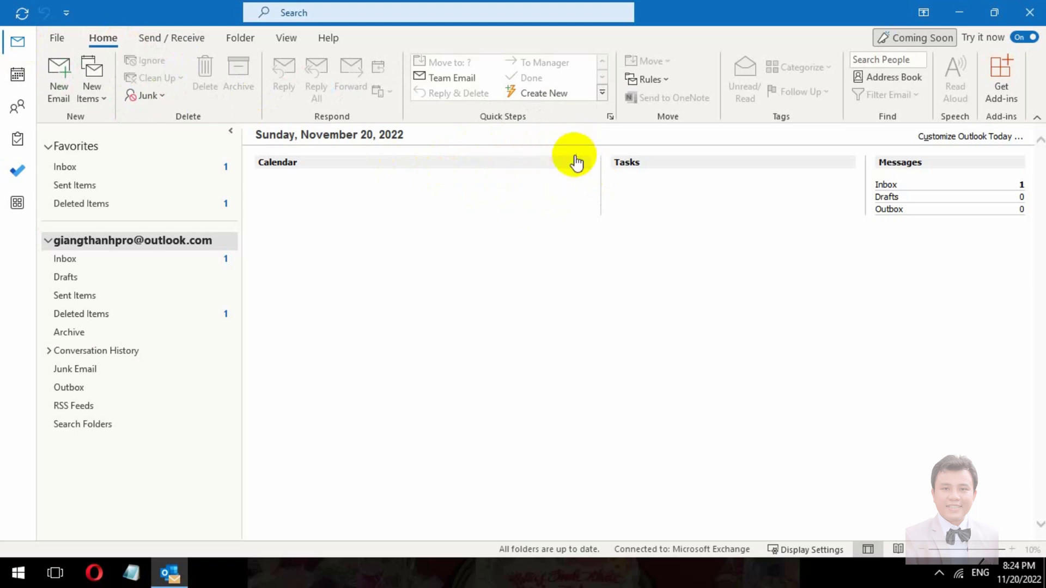
click(175, 40)
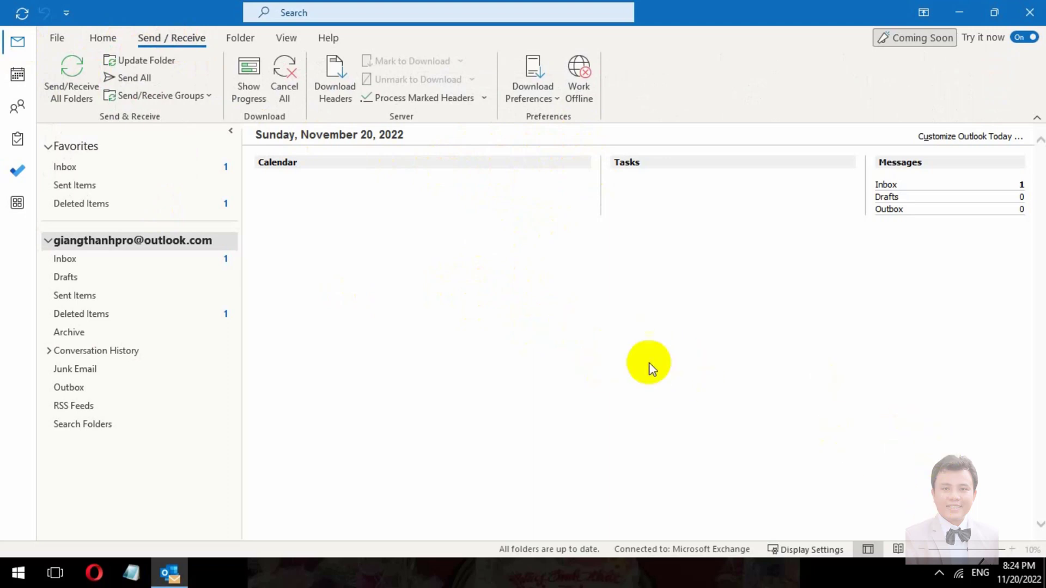
click(83, 388)
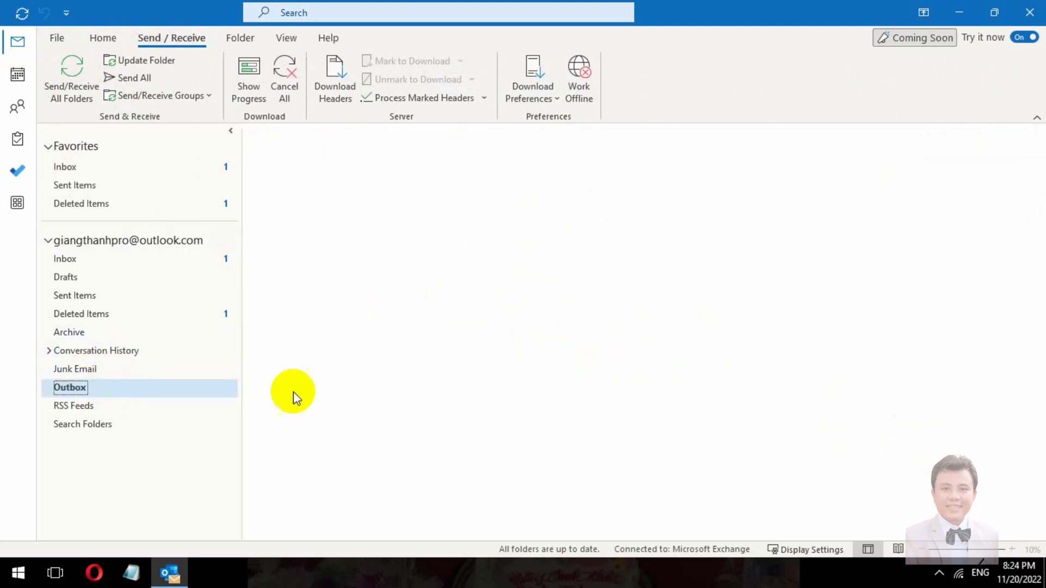
click(939, 573)
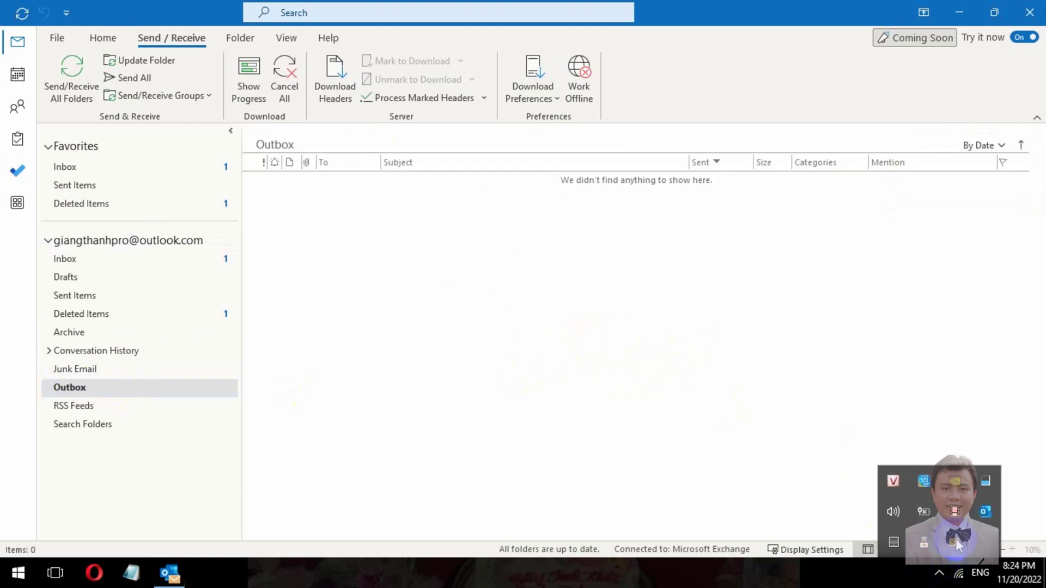
click(488, 304)
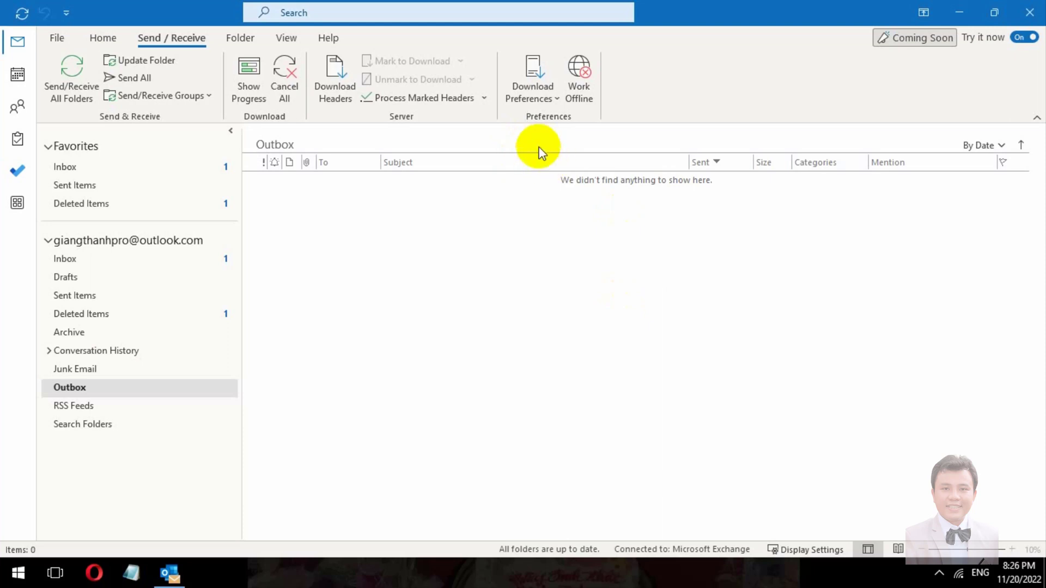
- Review the messages in the account's Sent Items and Inbox folders, and return to the Outbox
click(109, 297)
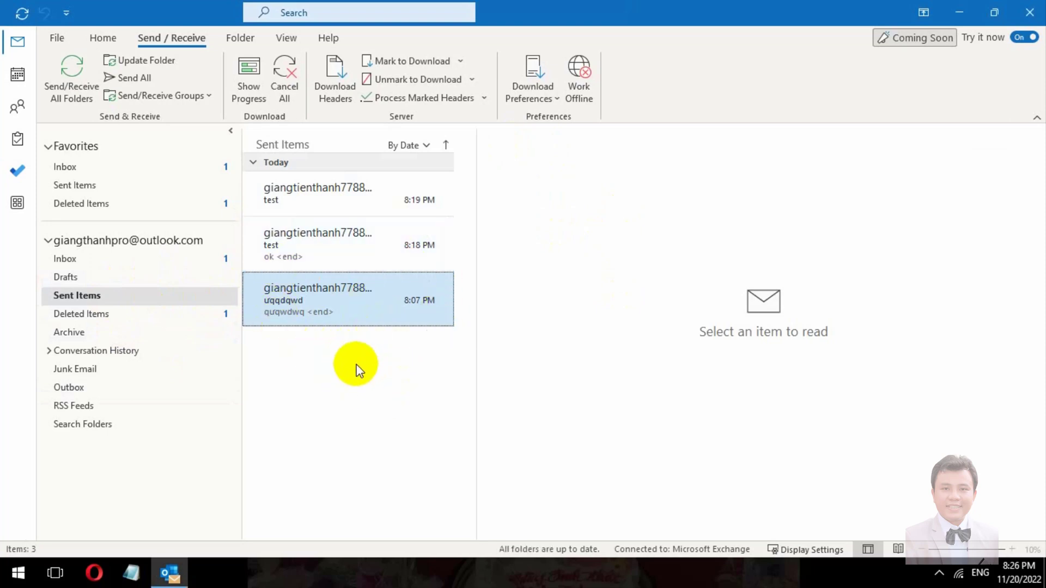
click(117, 262)
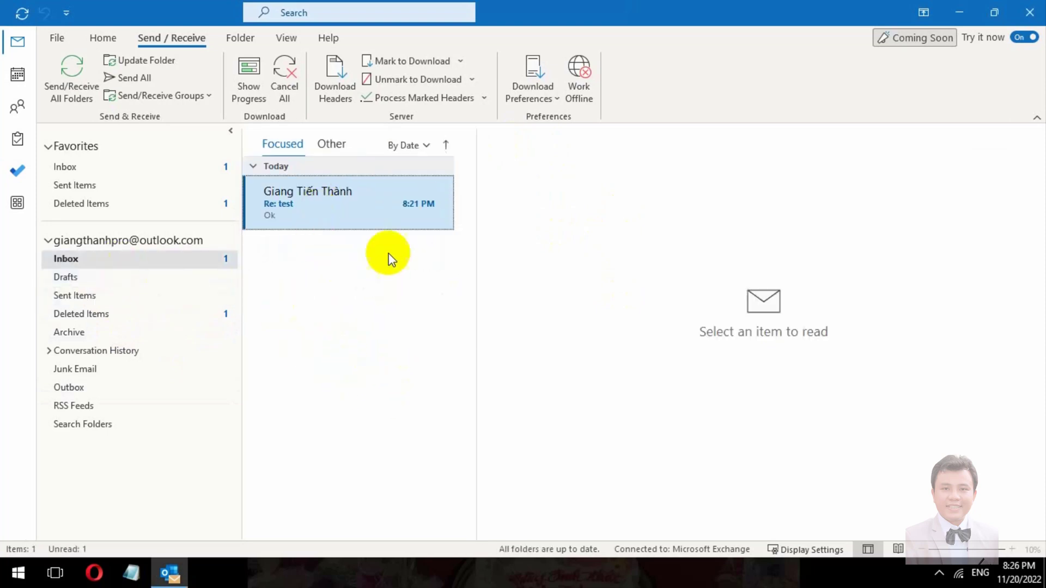
click(80, 387)
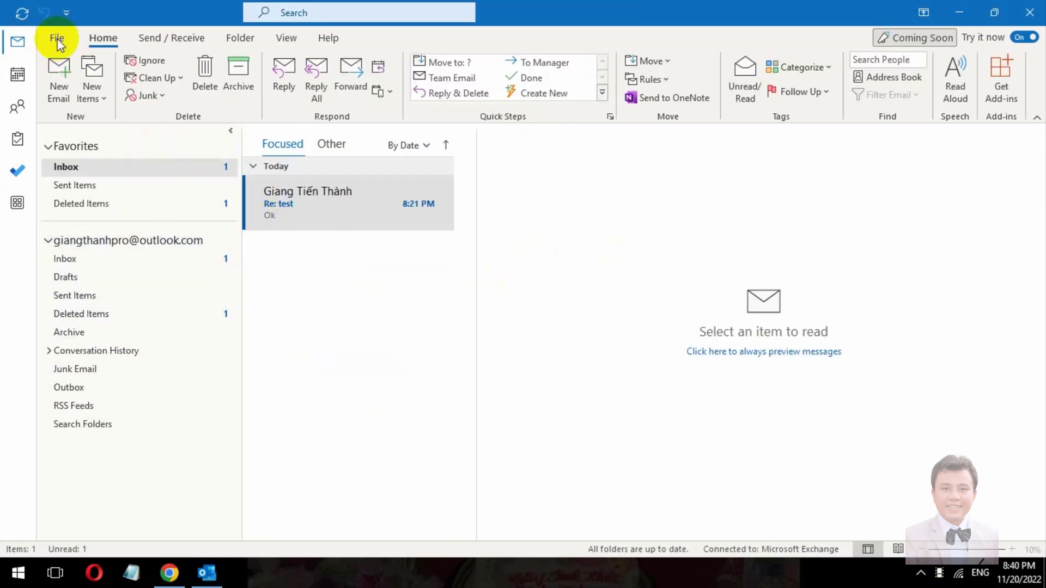
- View the contacts list and switch to the calendar
click(22, 111)
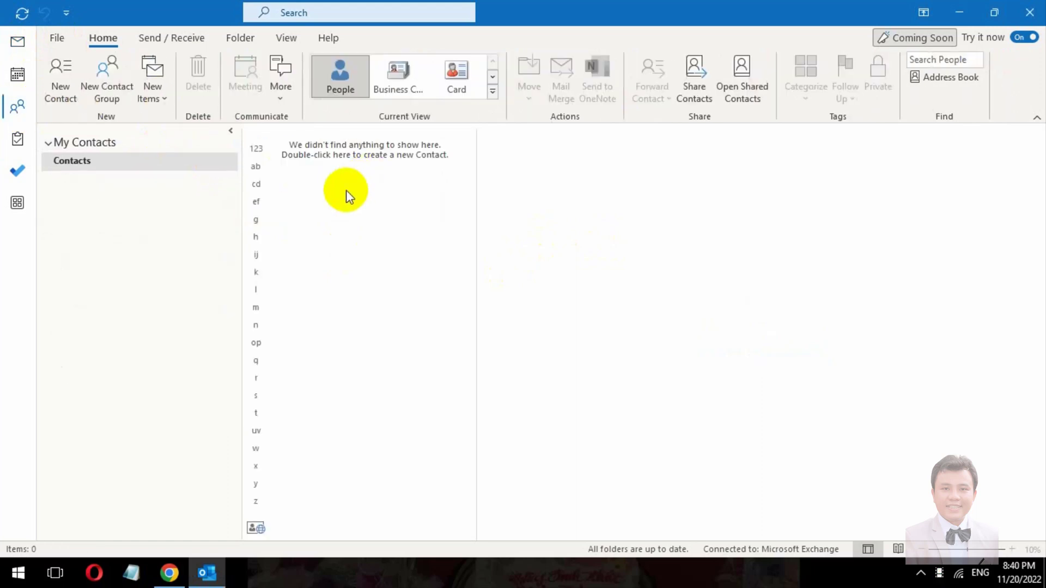
click(18, 75)
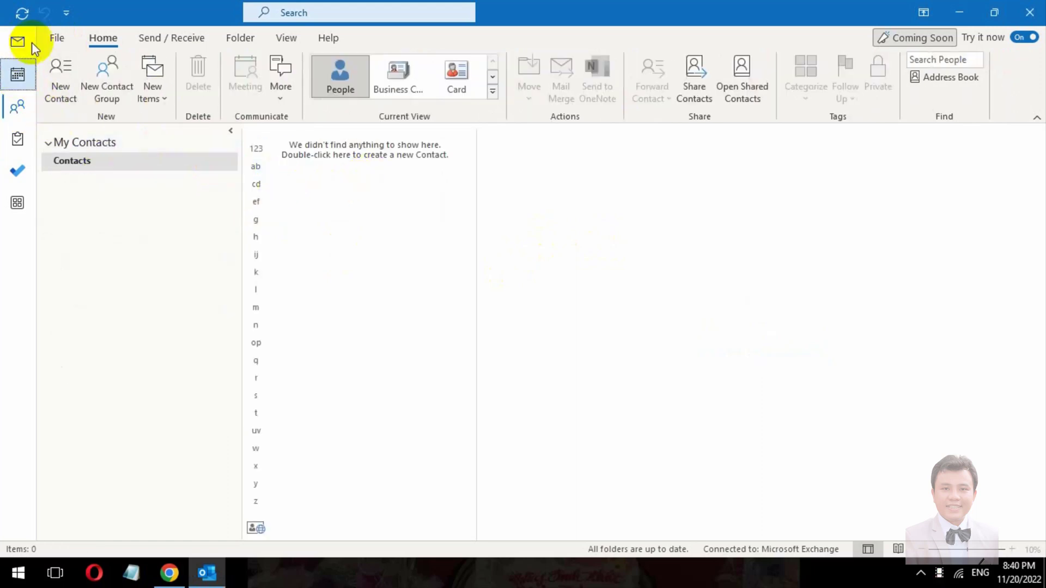
- Examine the configured email account and its type in the Account Settings dialog, close it and return to the mail view
click(51, 40)
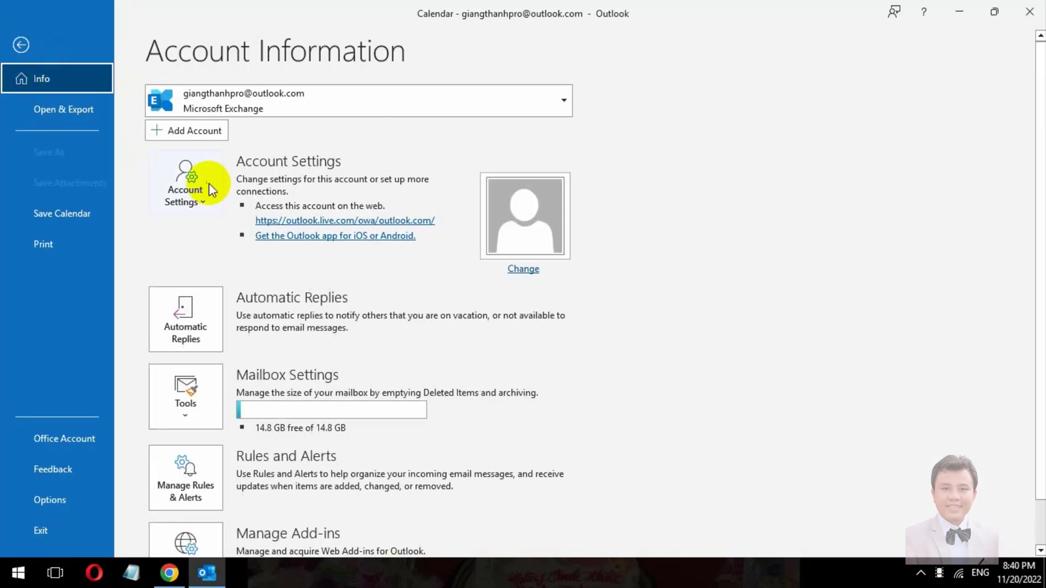
click(200, 186)
click(220, 240)
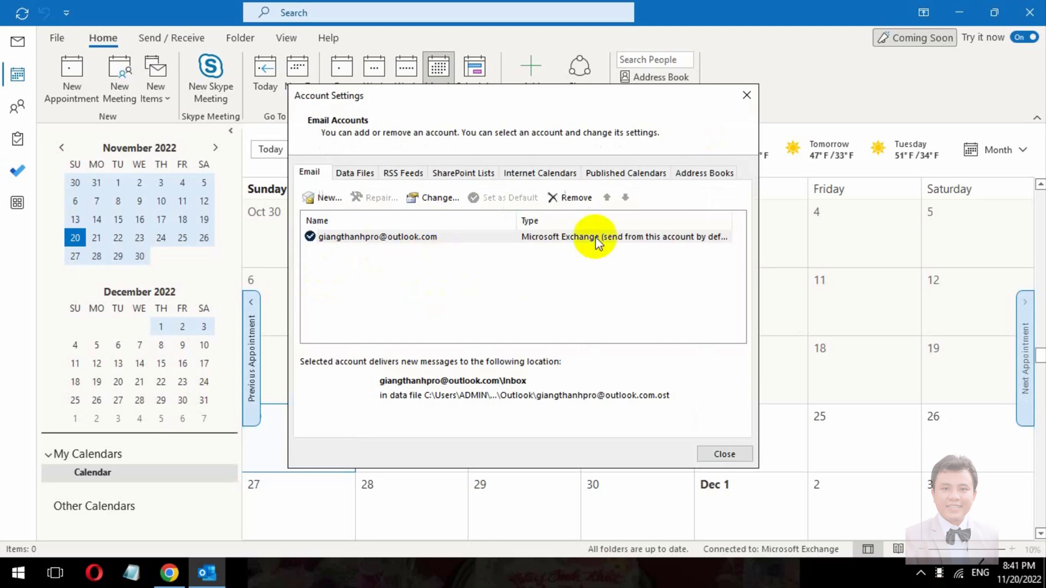
click(746, 96)
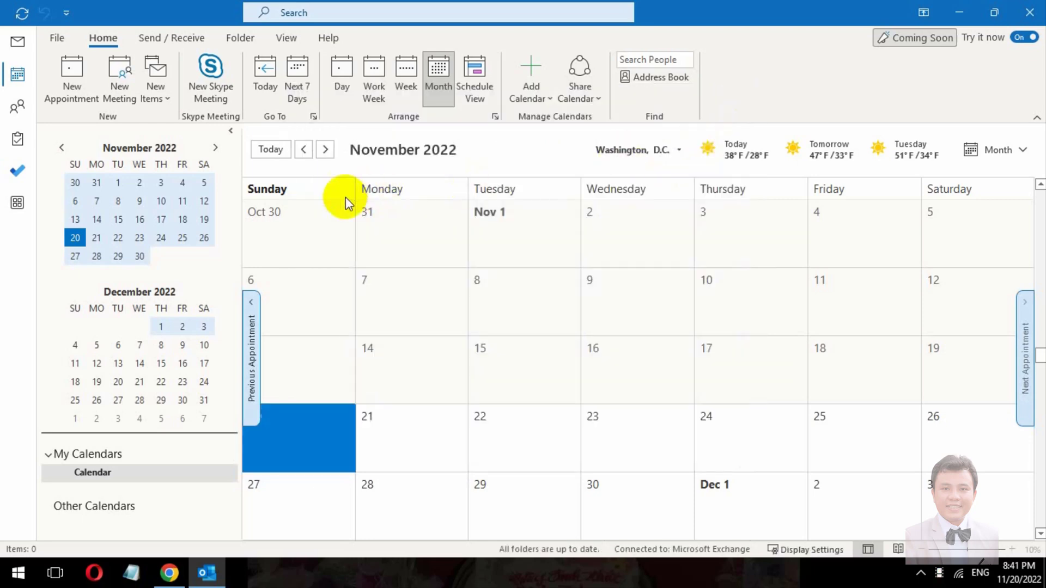
click(18, 43)
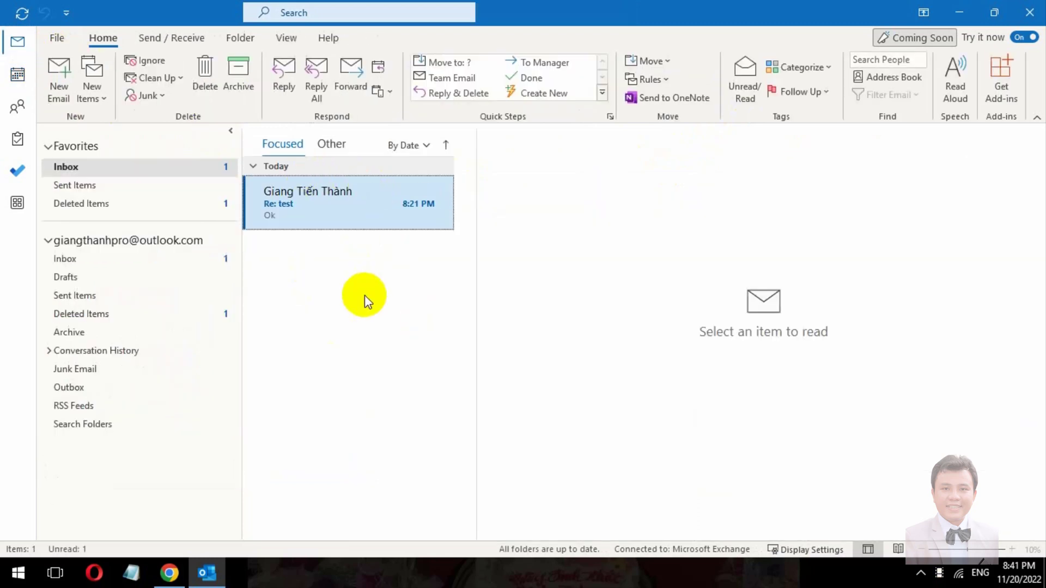